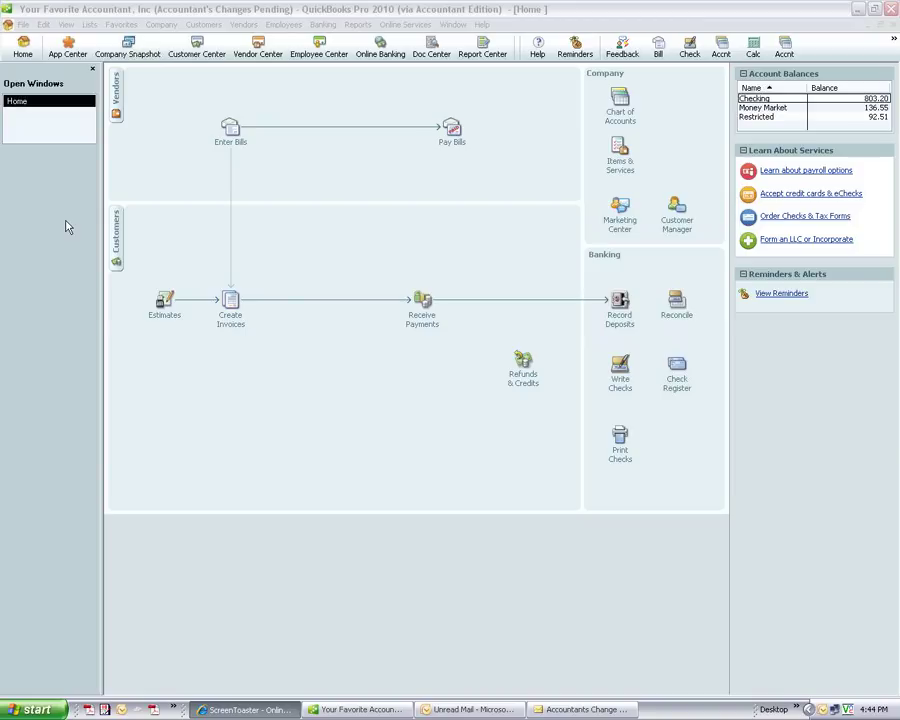
Switch to the Outlook message "Accountants Change file", save its .QBY attachment to the Desktop, and close the message.
click(582, 709)
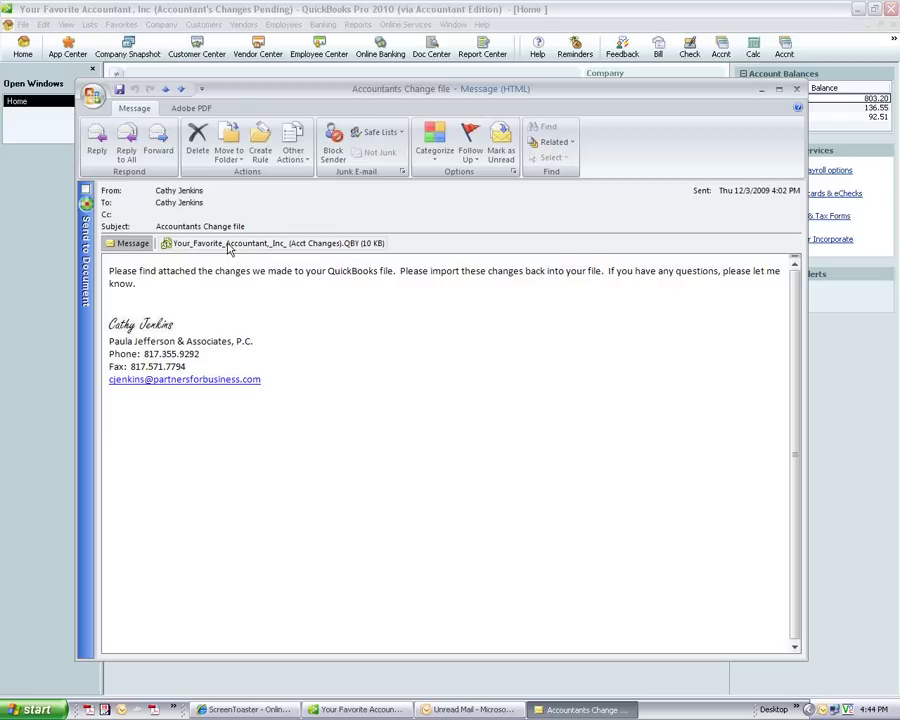
right_click(208, 247)
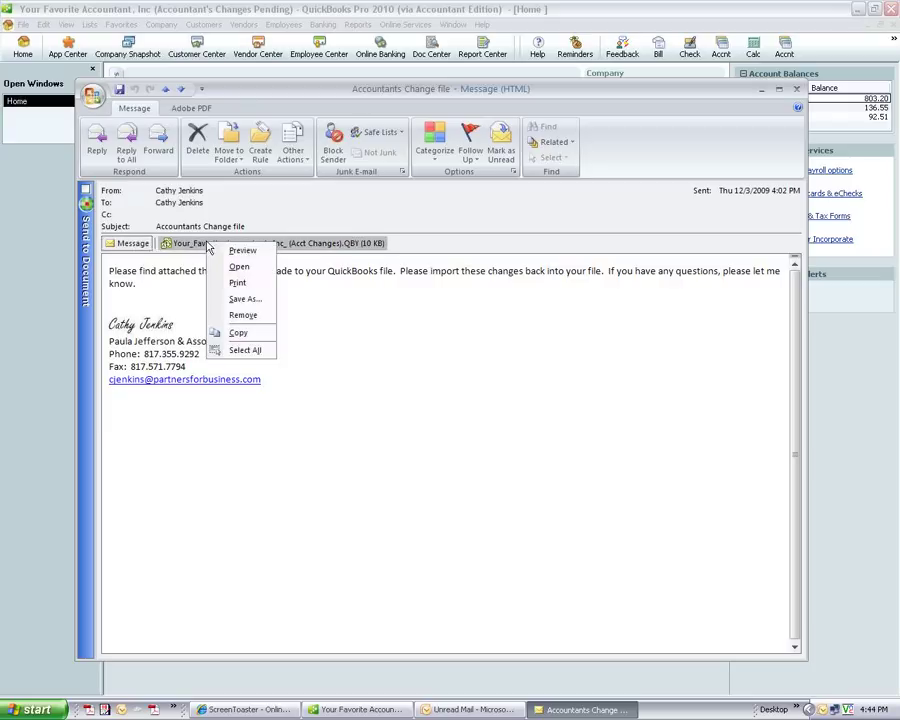
click(215, 299)
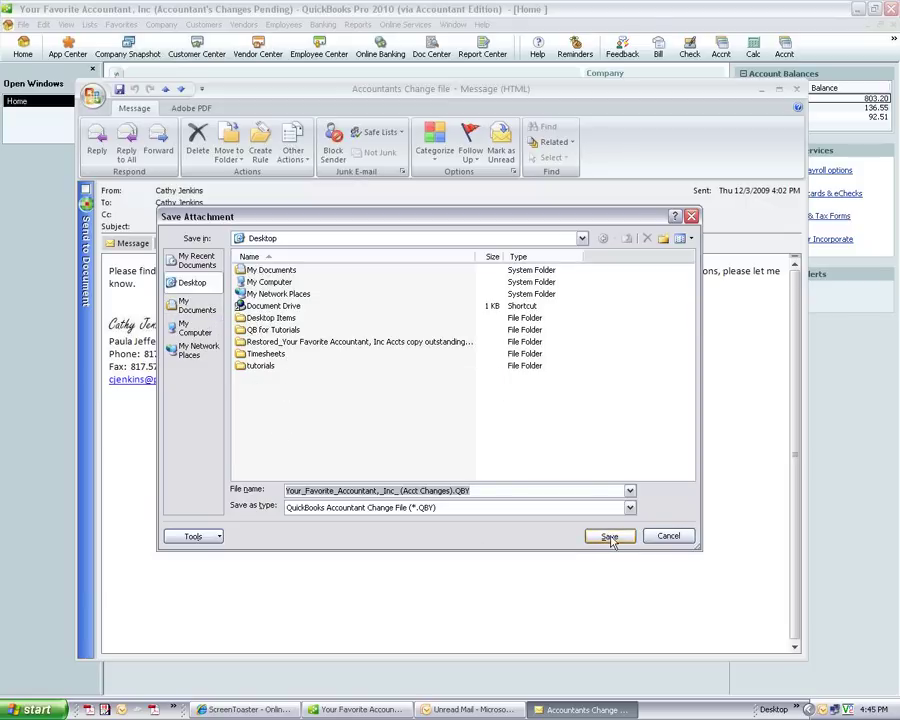
click(609, 537)
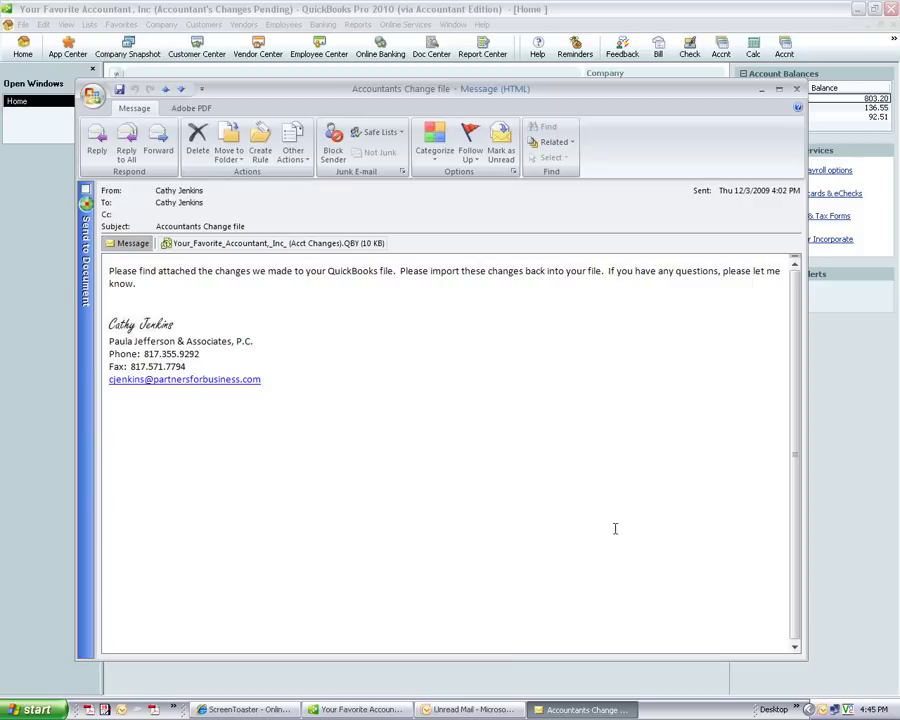
click(798, 89)
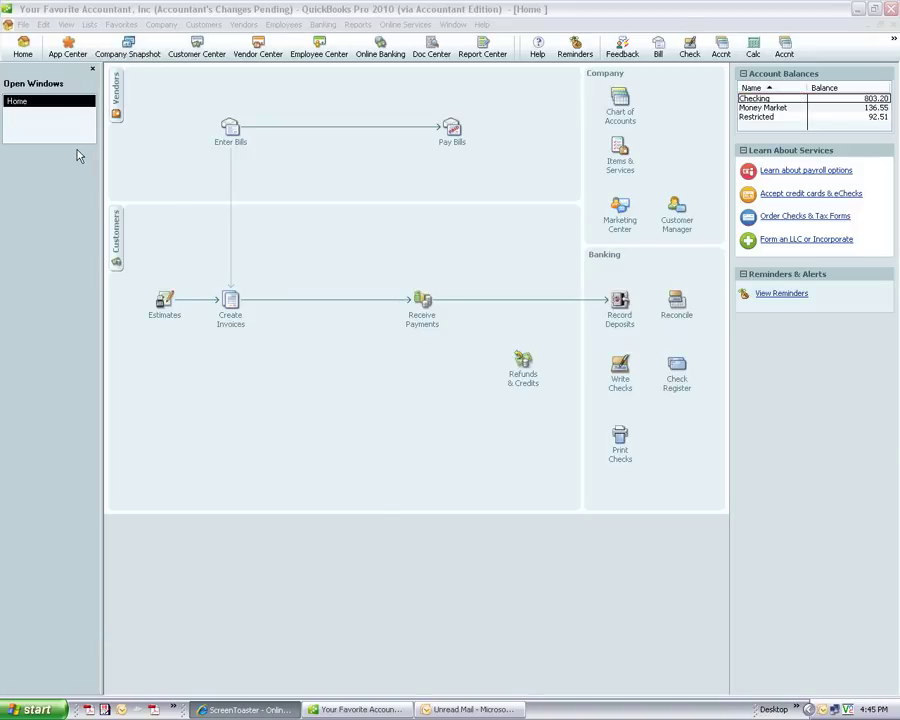
Load "Your_Favorite_Accountant,_Inc_ (Acct Changes).QBY" from the Desktop in QuickBooks as accountant's changes and expand all of its journal entries.
click(22, 25)
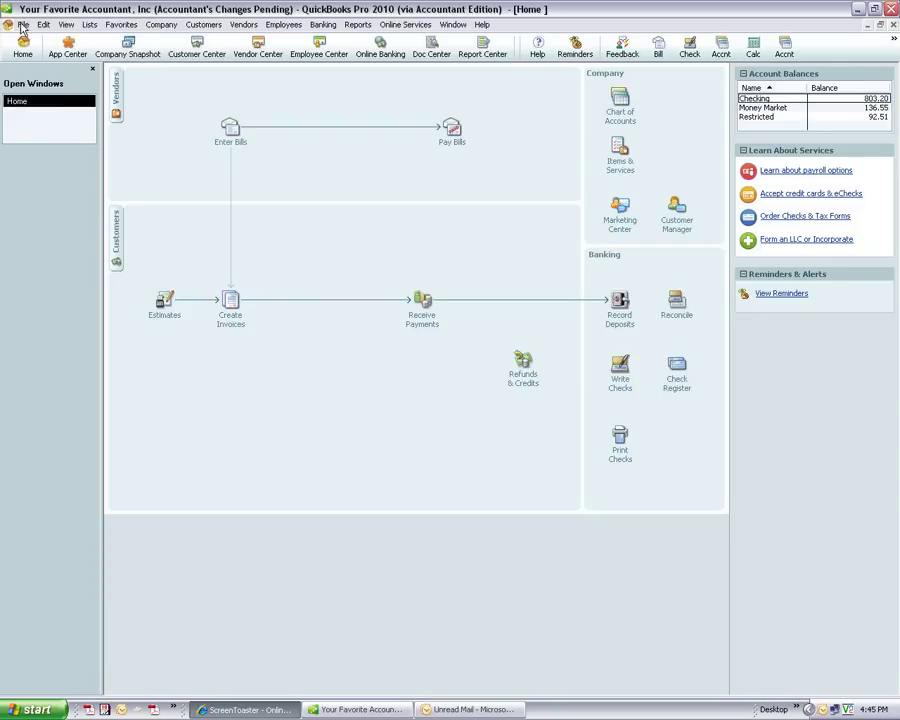
mouse_move(29, 152)
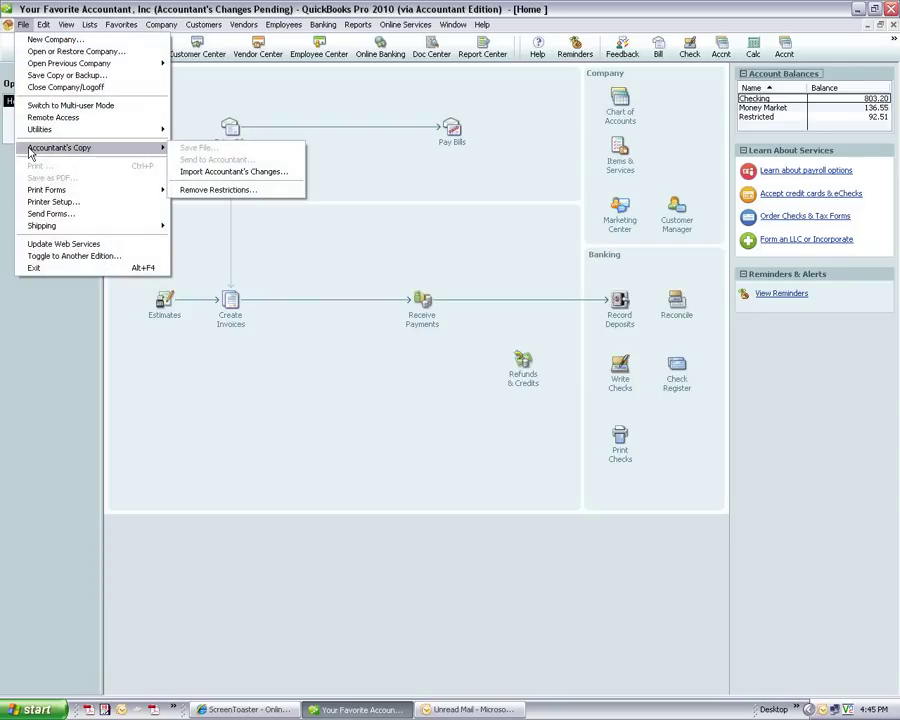
click(176, 172)
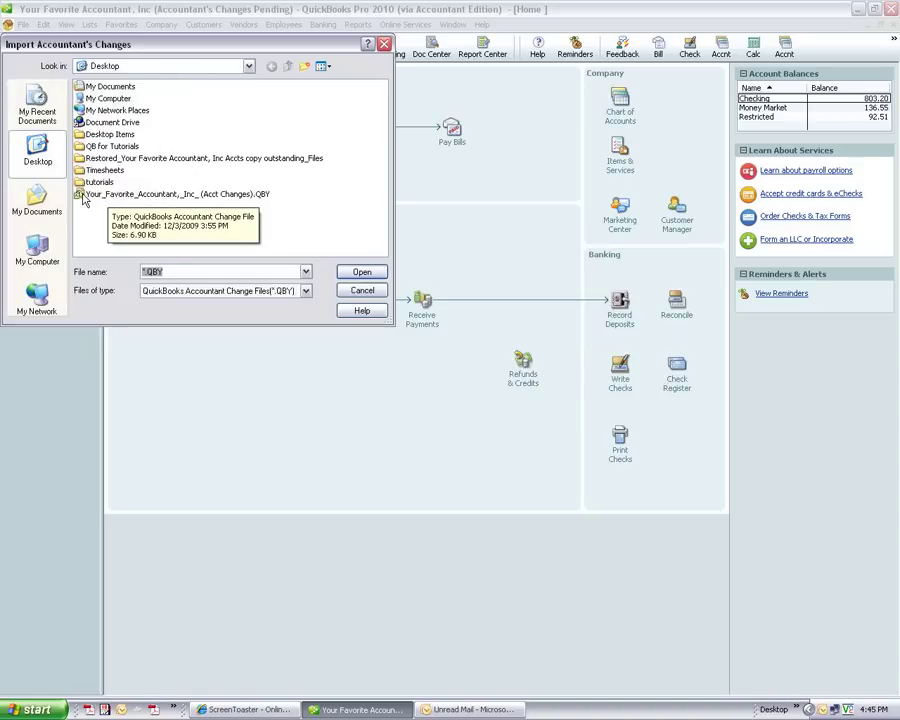
click(37, 252)
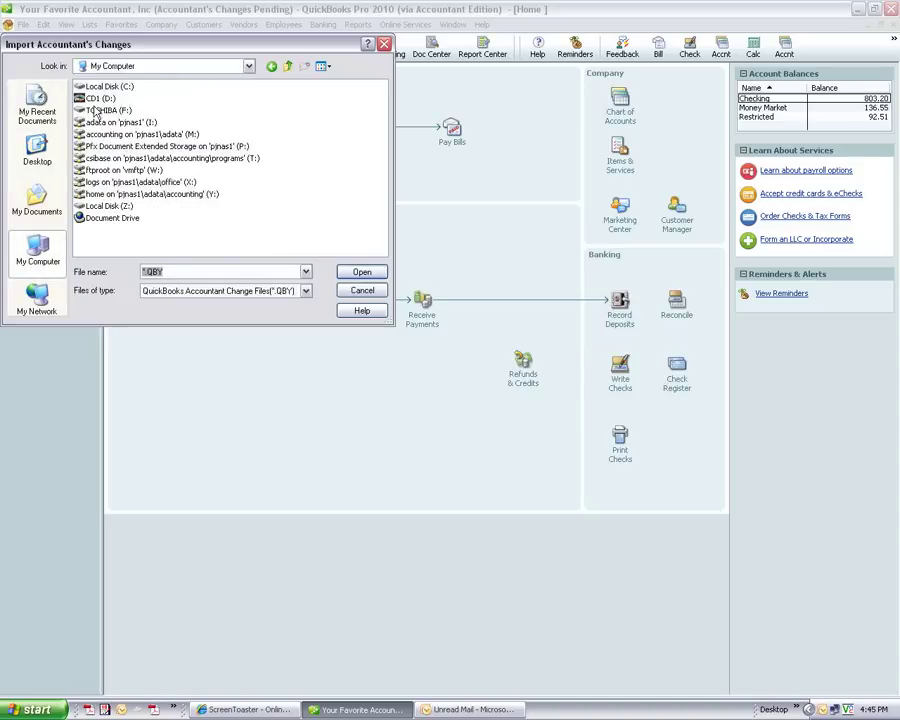
click(44, 156)
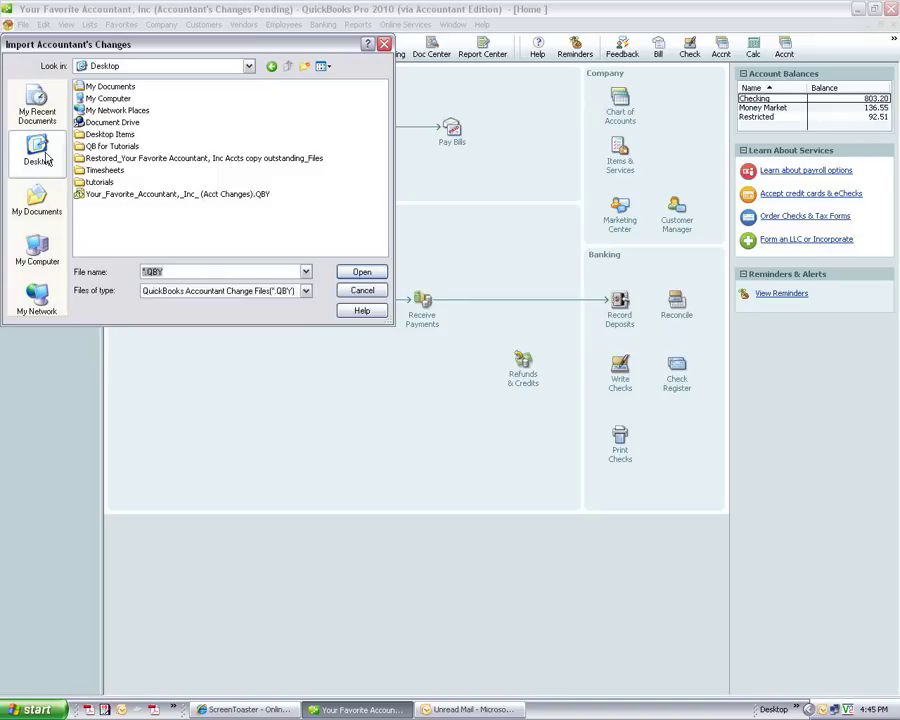
double_click(115, 195)
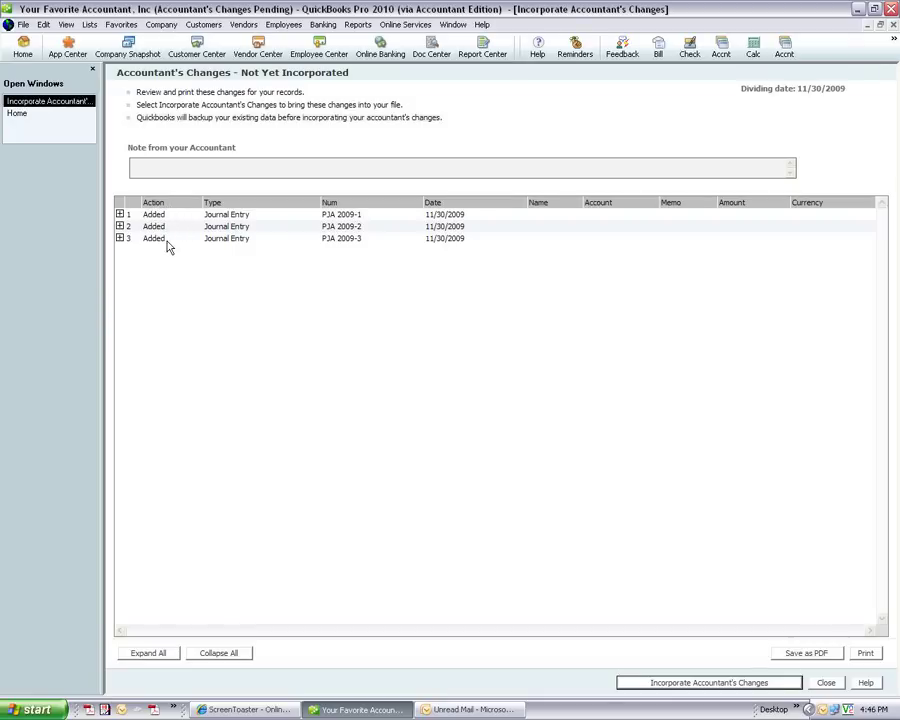
click(146, 654)
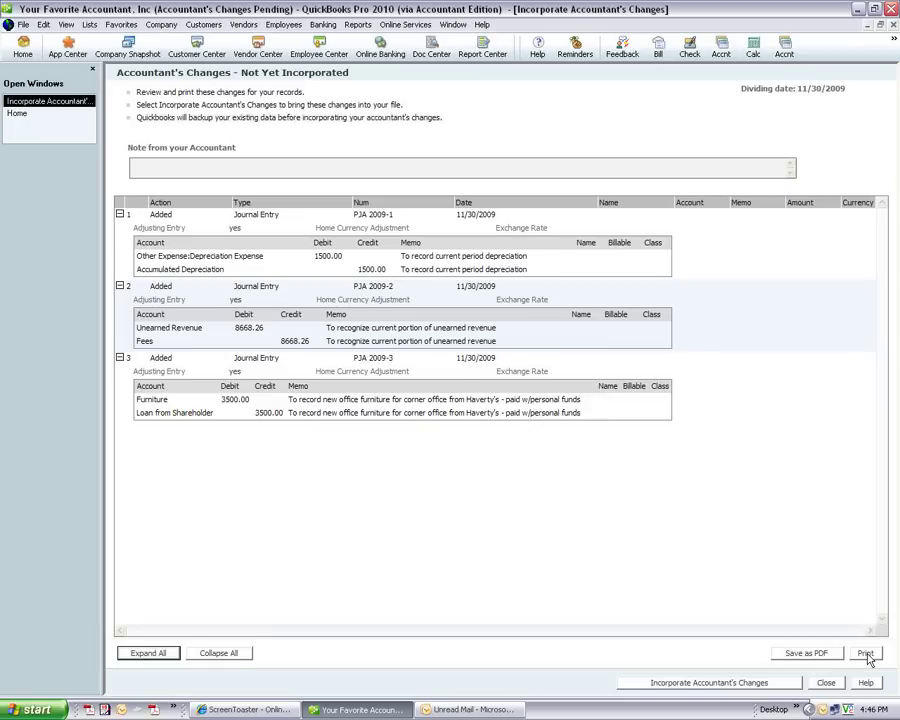
Incorporate the accountant's changes into the company file, saving the required backup copy to the TOSHIBA (F:) drive under the suggested name.
click(697, 686)
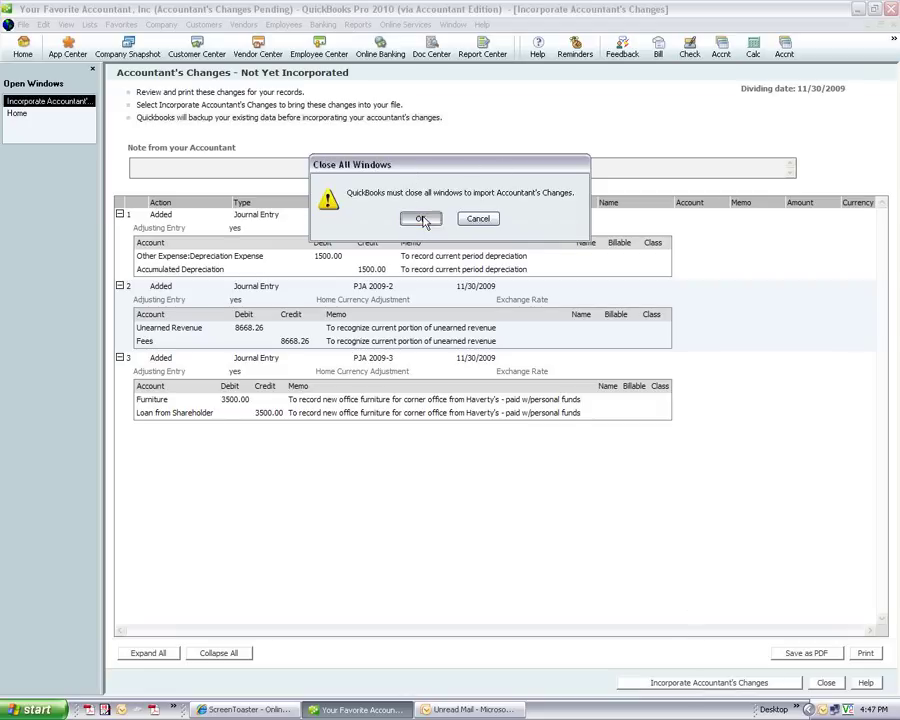
click(420, 219)
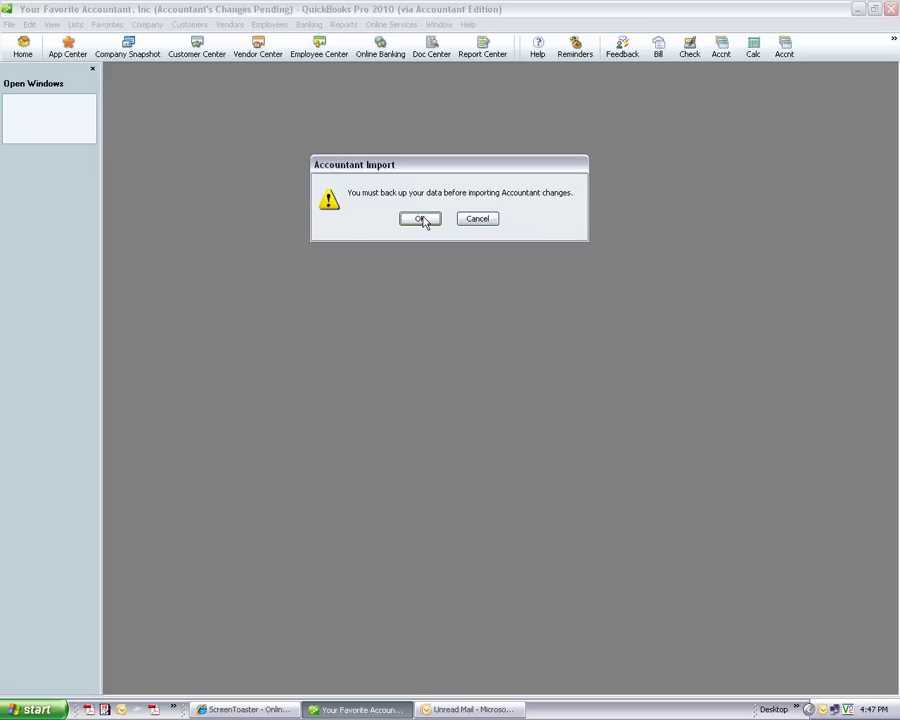
click(420, 219)
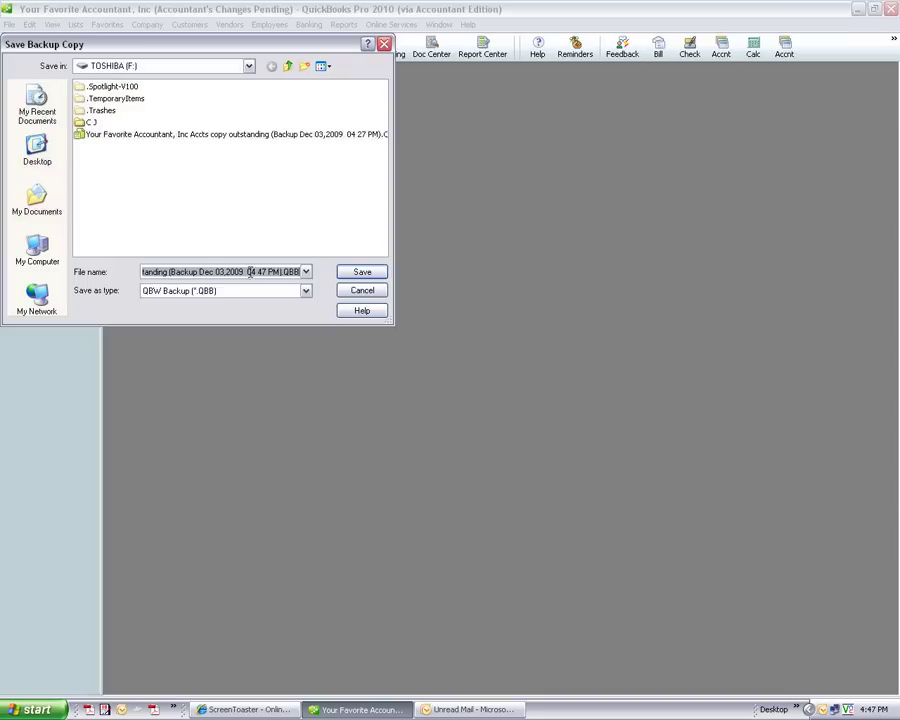
click(358, 273)
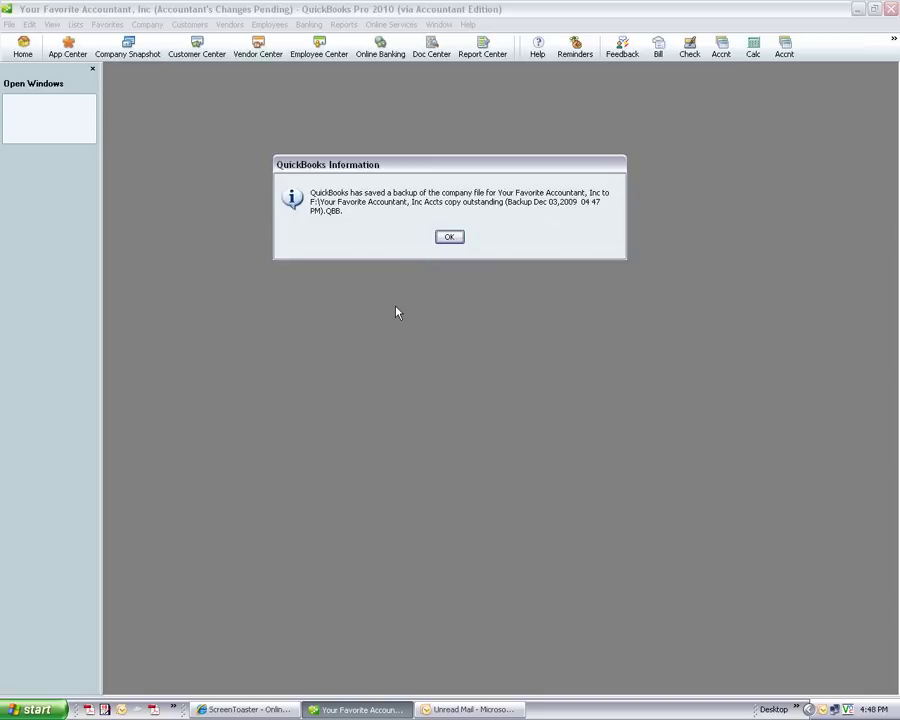
click(446, 238)
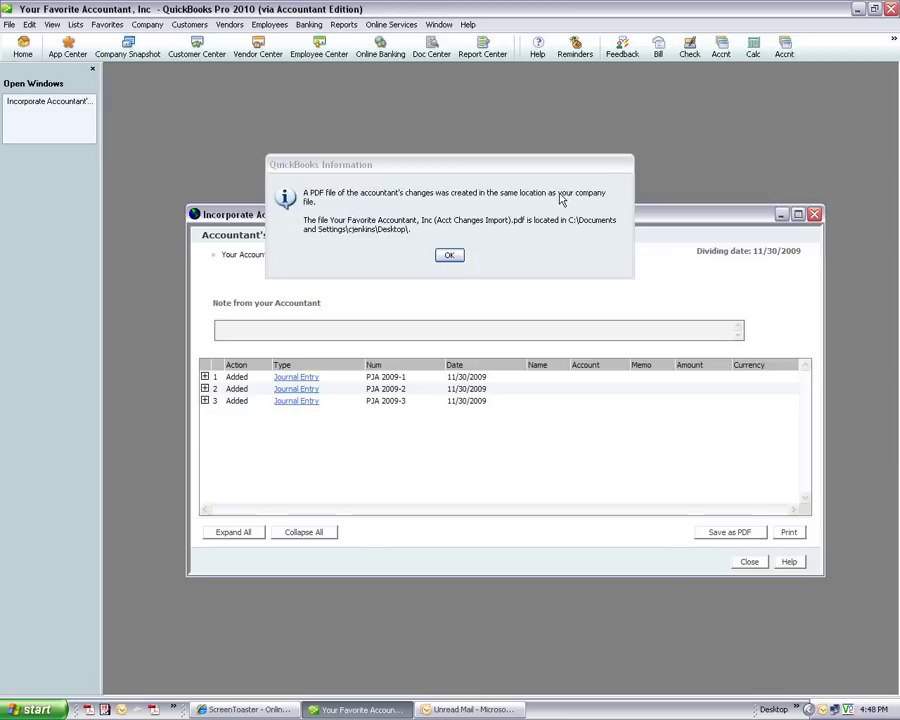
click(451, 256)
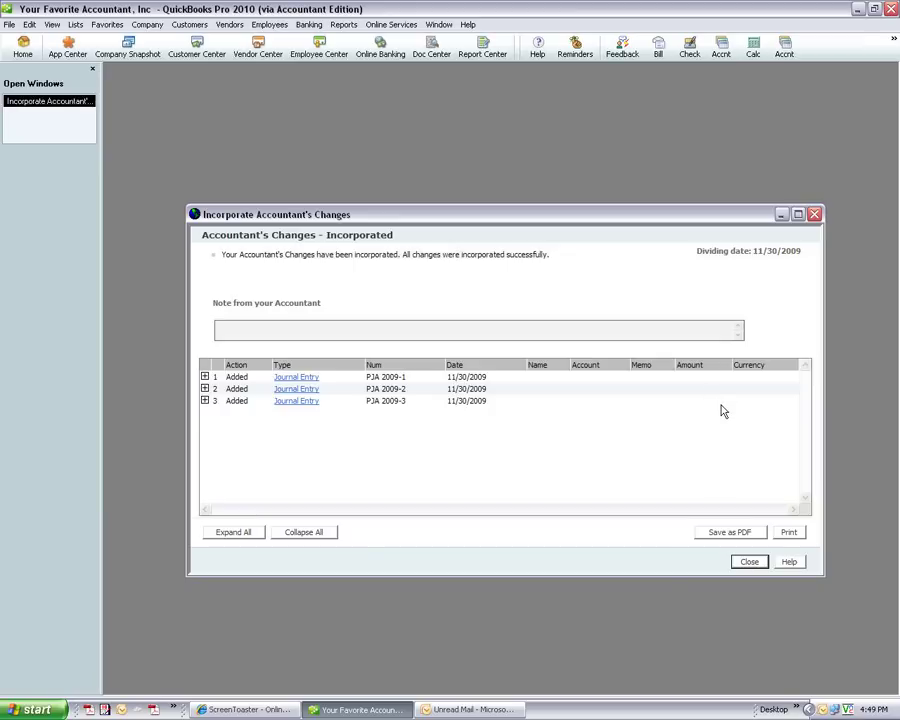
Review the details of the incorporated changes, close the report, and decline updating the closing date and password.
click(237, 534)
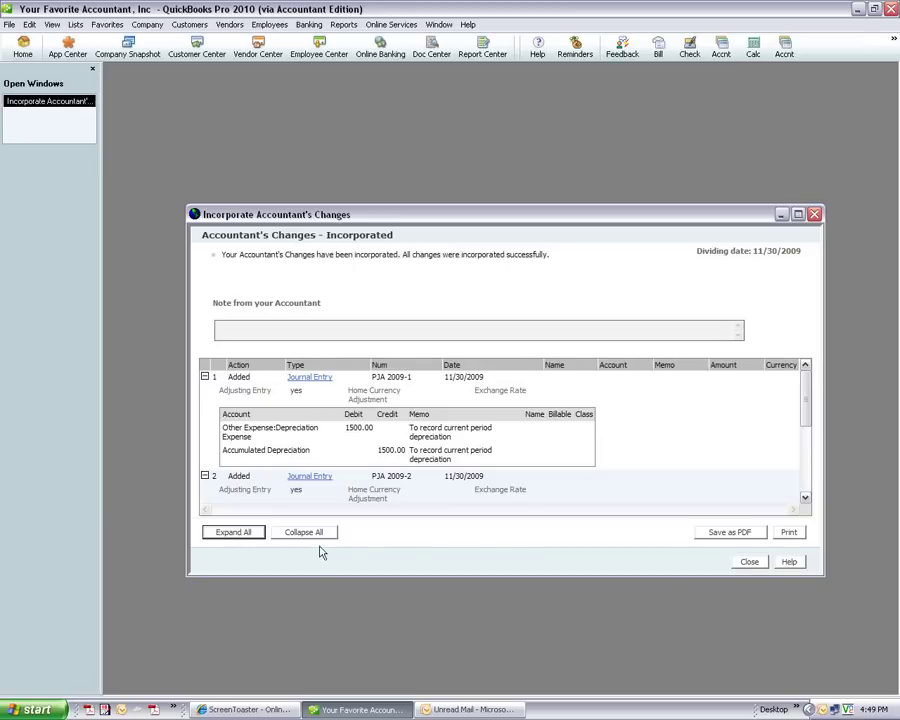
click(311, 536)
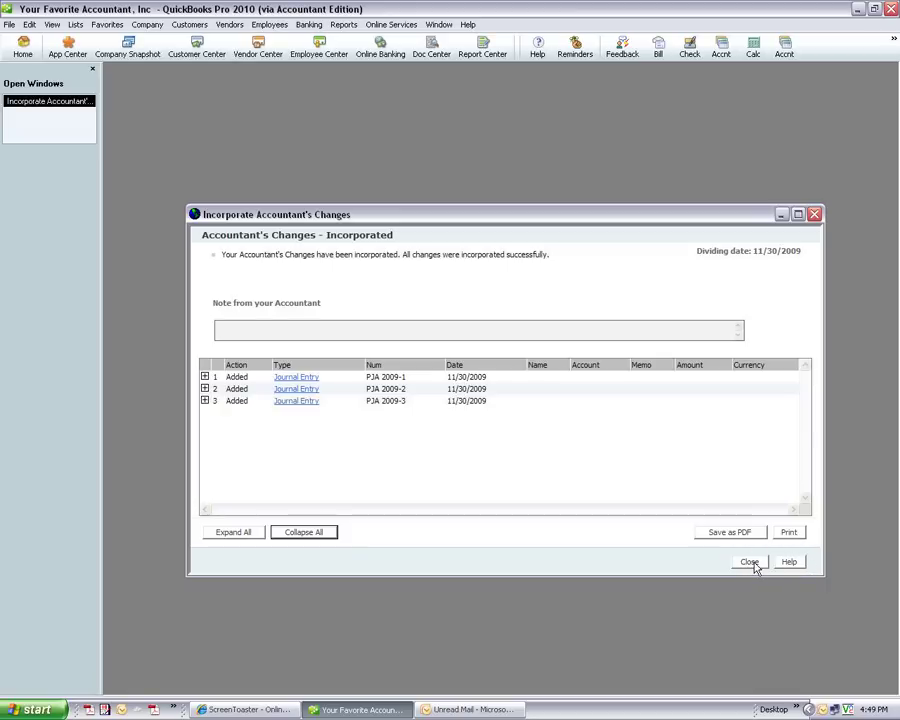
click(750, 562)
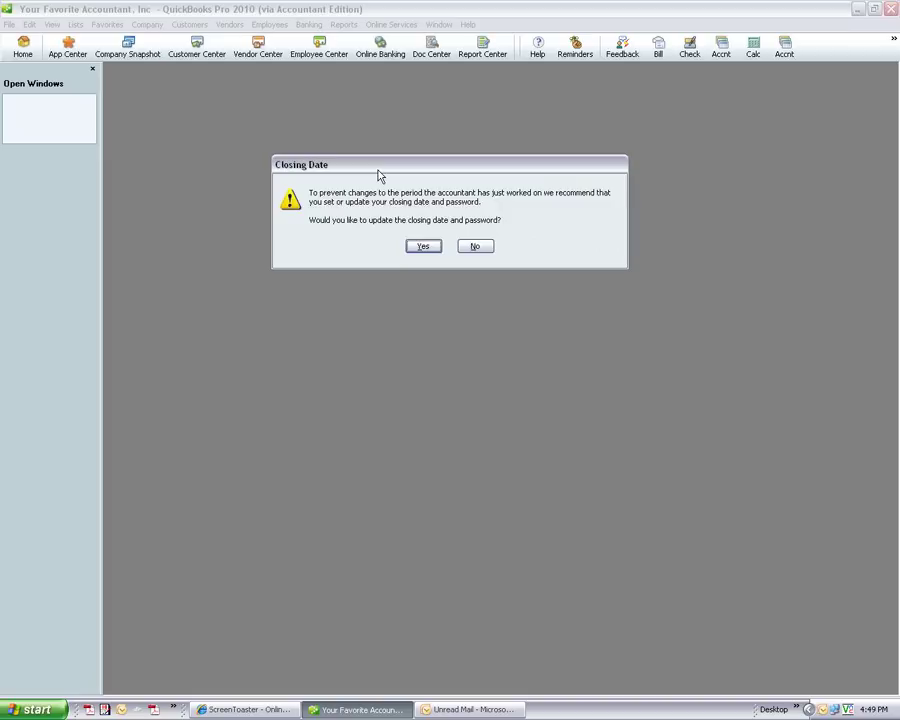
click(476, 248)
click(387, 74)
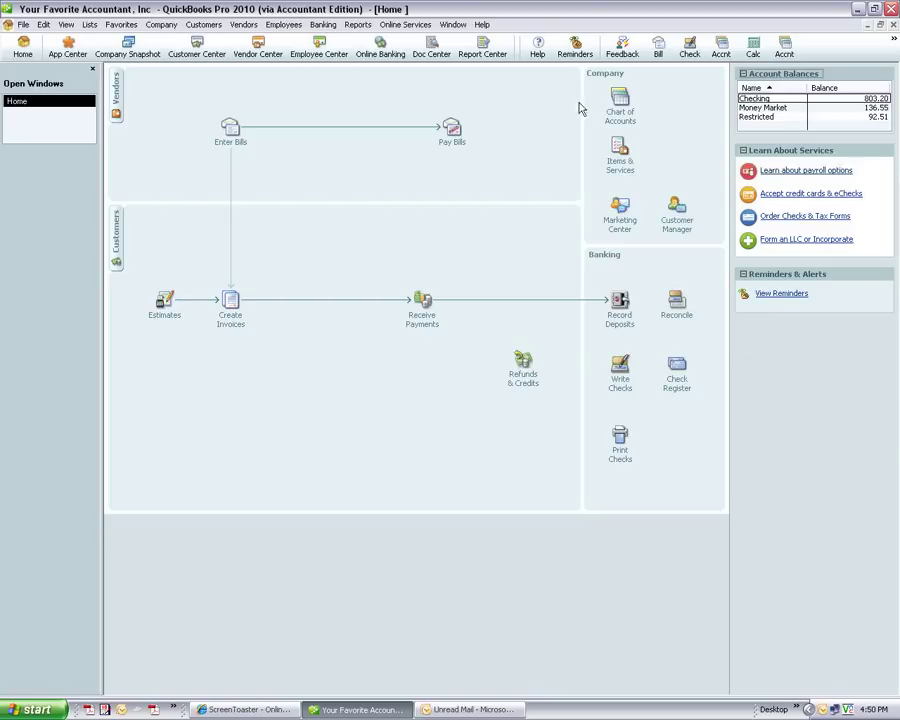
Check journal entry PJA 2009-1 in the Accumulated Depreciation register from the Chart of Accounts, and close those windows.
click(620, 103)
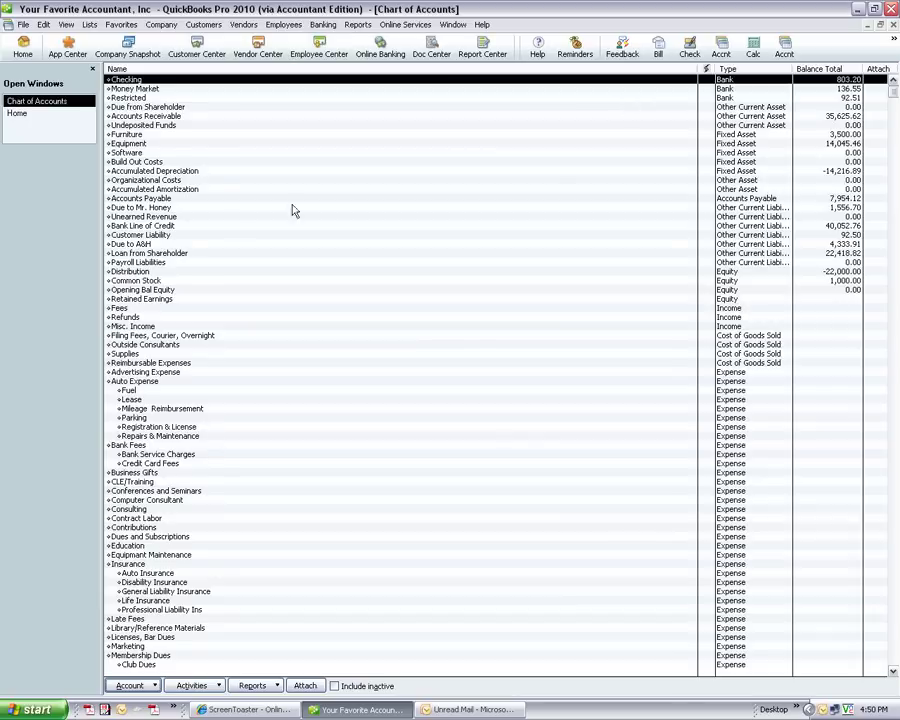
double_click(162, 172)
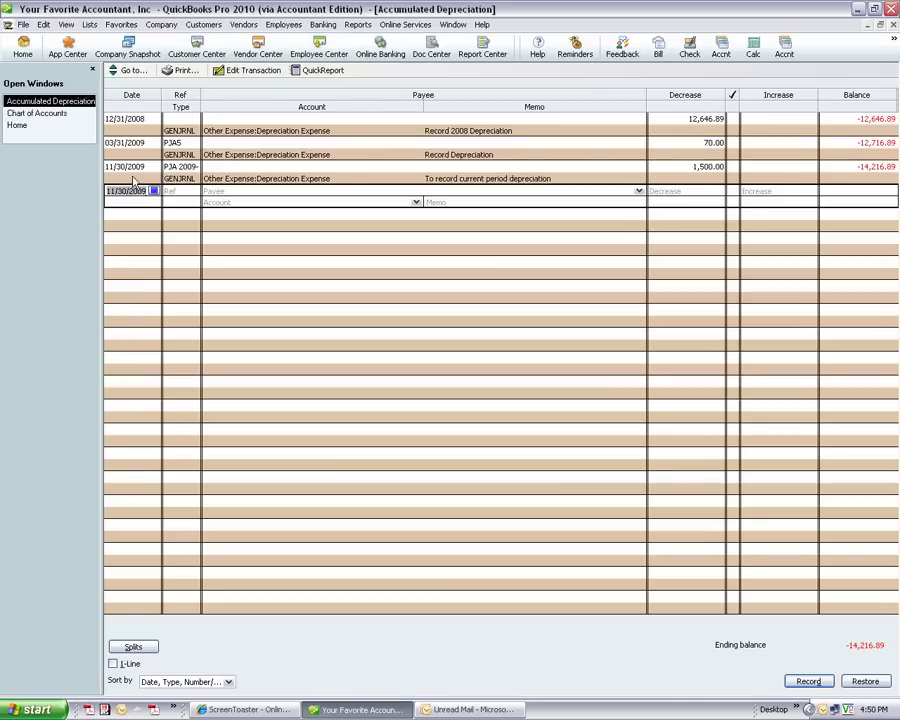
double_click(132, 176)
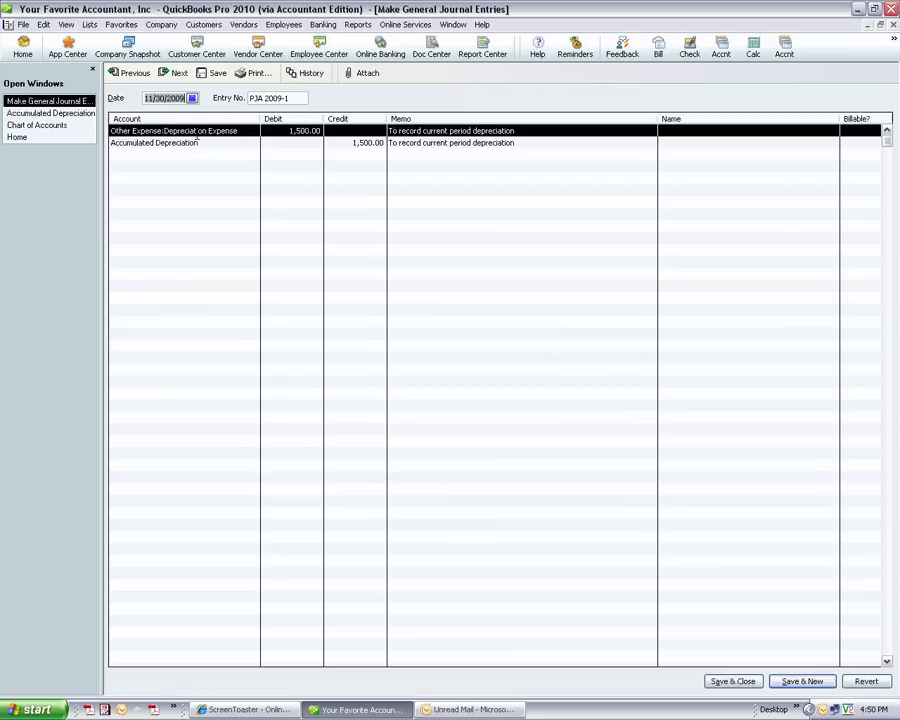
click(265, 131)
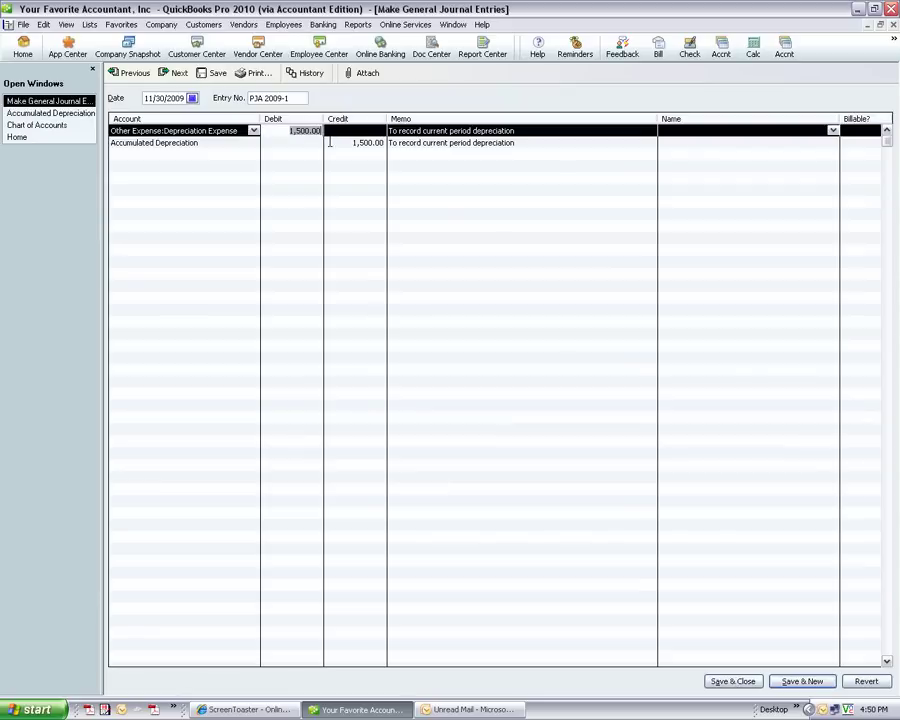
click(330, 142)
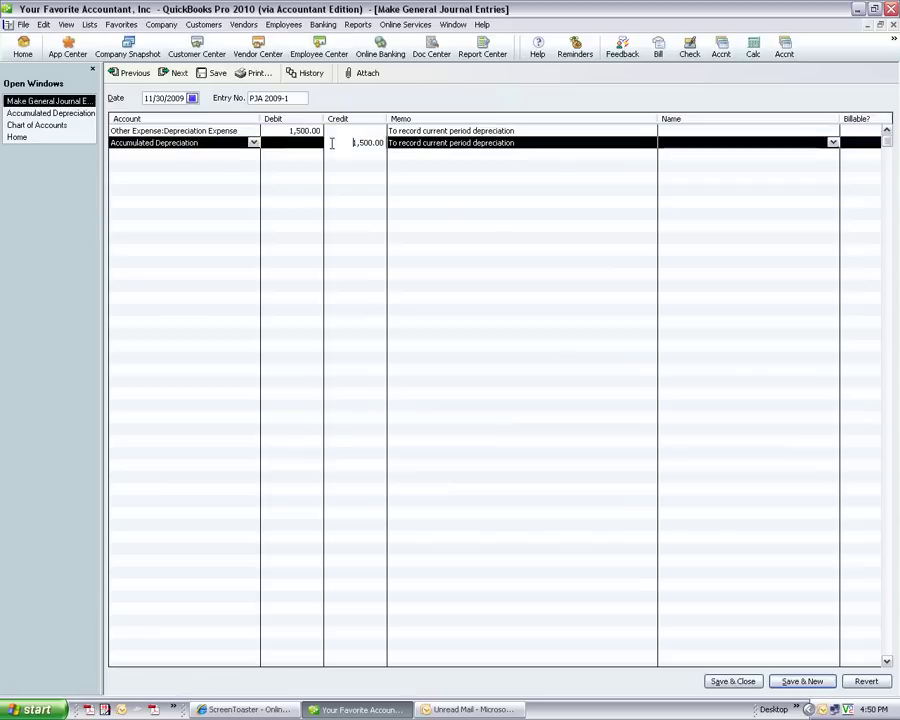
click(728, 682)
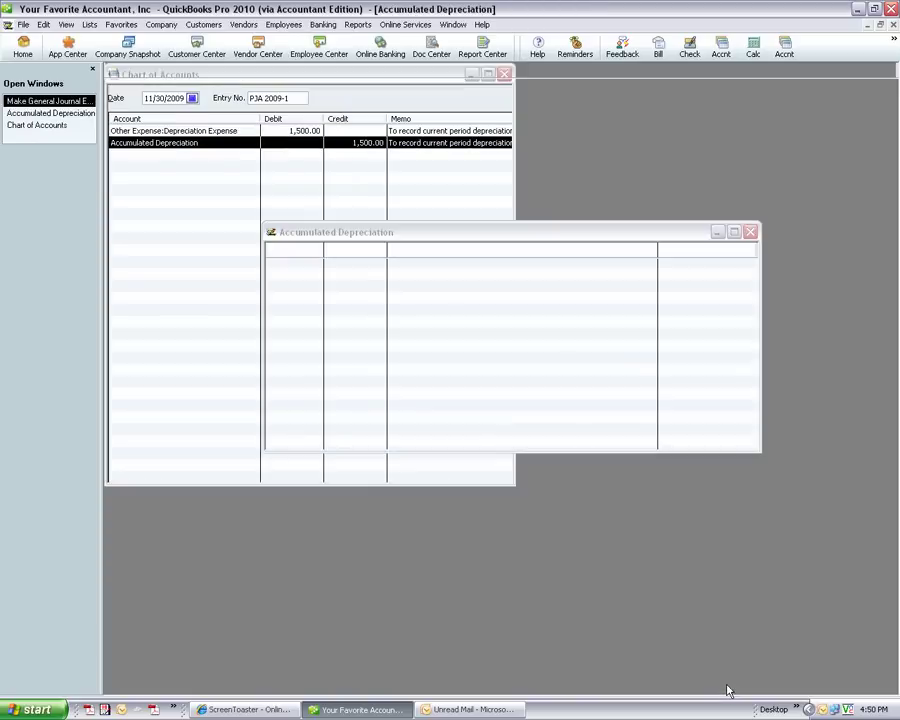
click(891, 24)
click(891, 24)
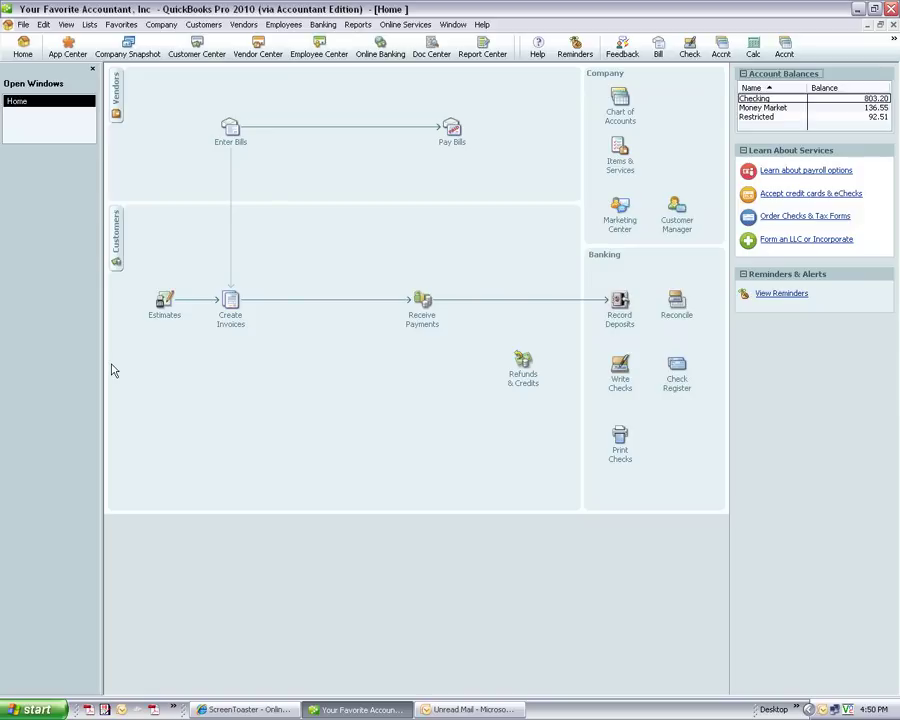
Set the closing date to 11/30/2009 in the company's Accounting preferences, leaving the closing date password blank.
click(44, 26)
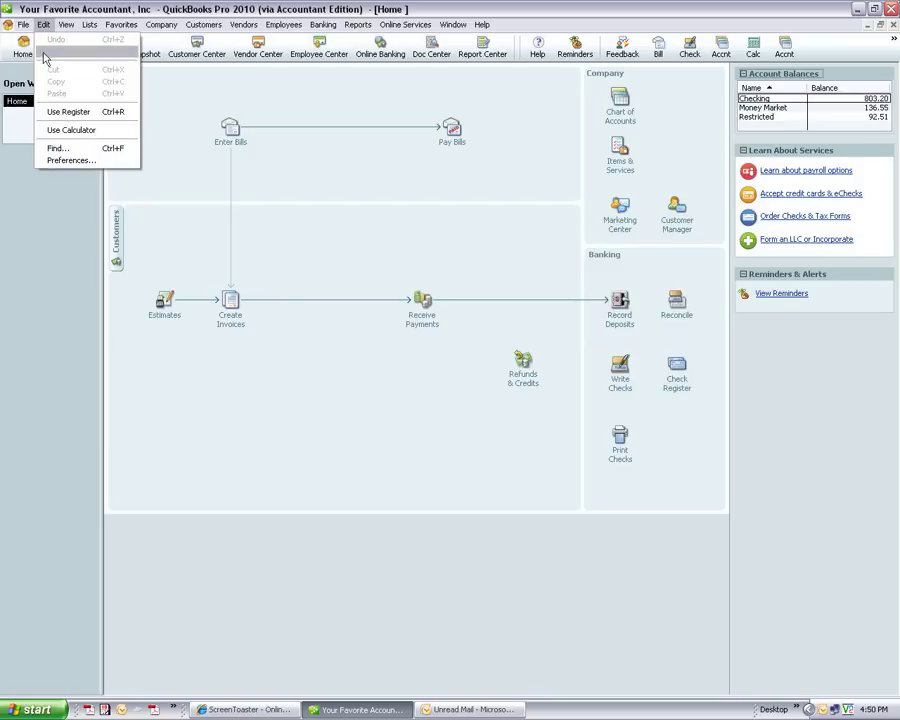
click(44, 160)
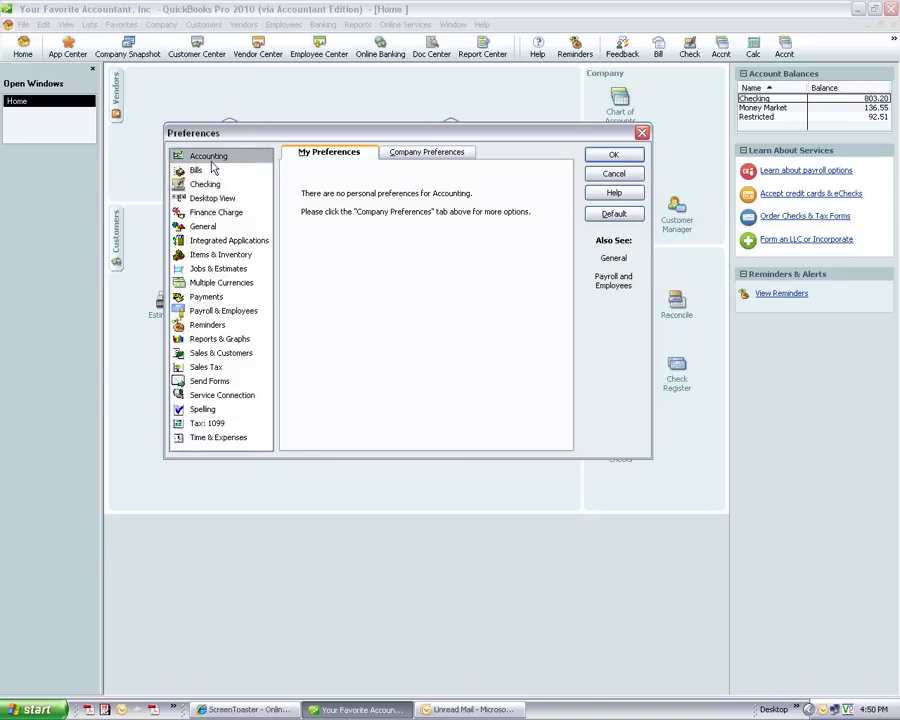
click(426, 156)
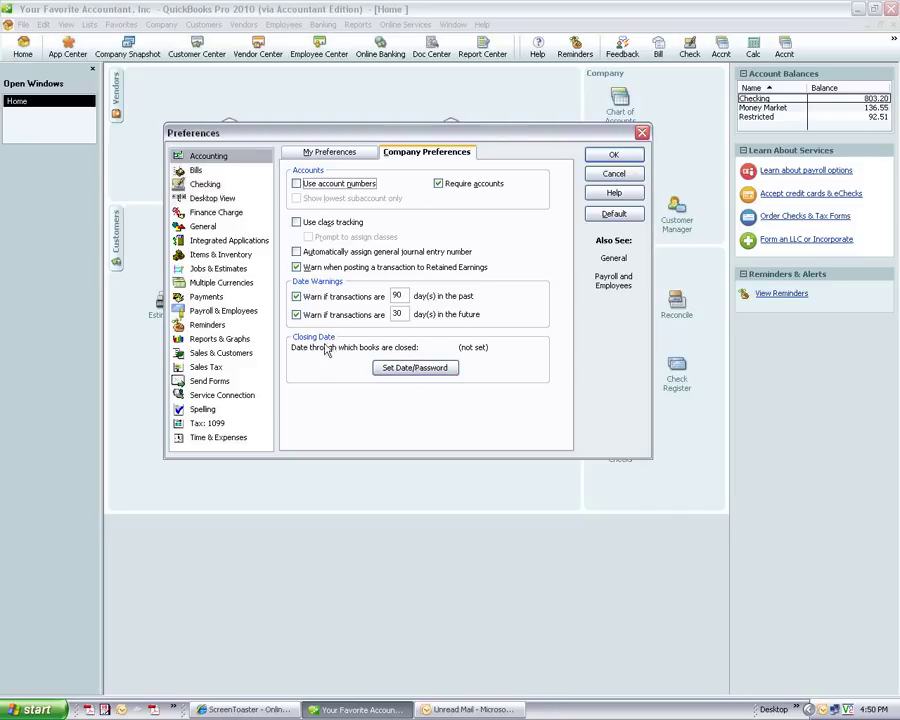
click(410, 368)
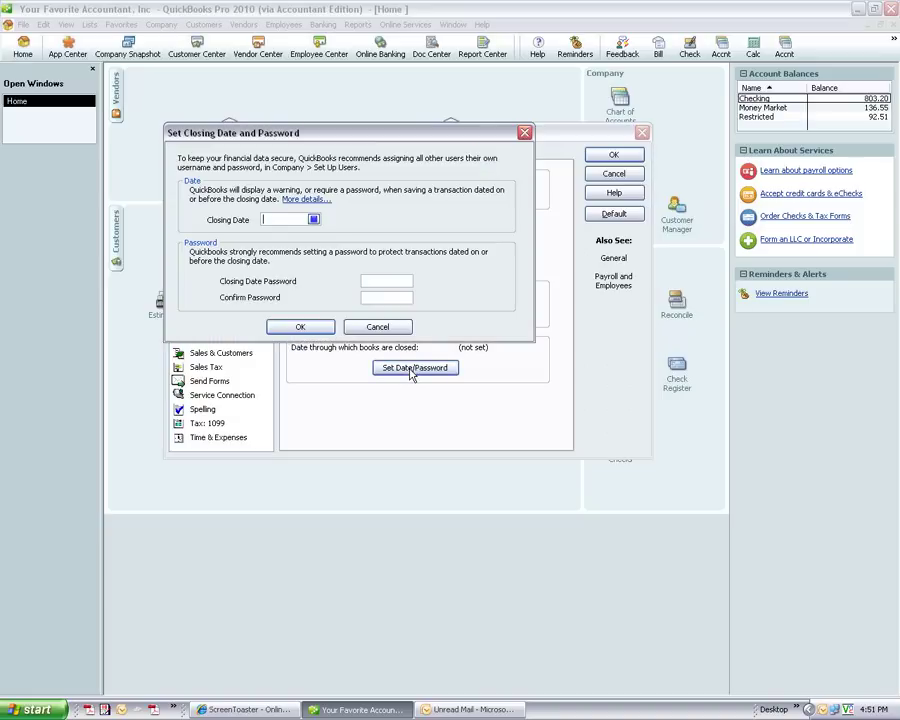
click(314, 220)
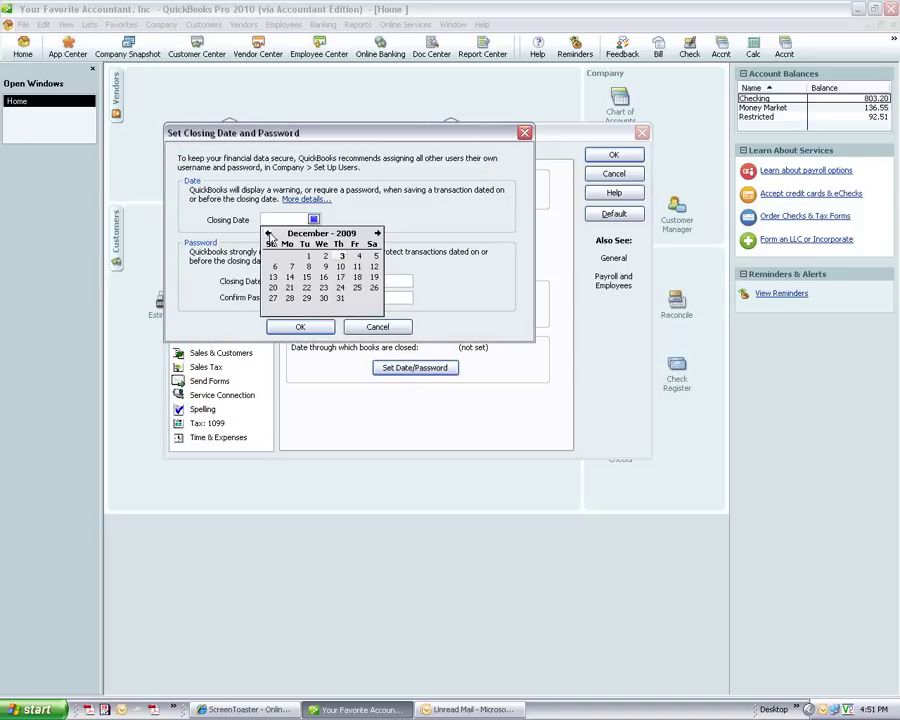
click(268, 233)
click(290, 299)
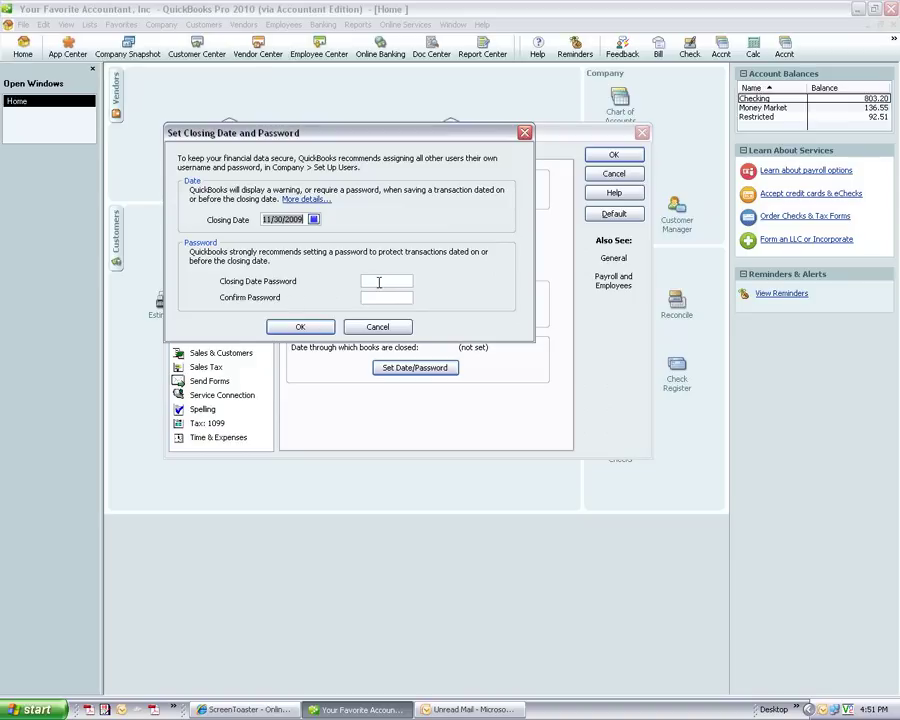
click(380, 284)
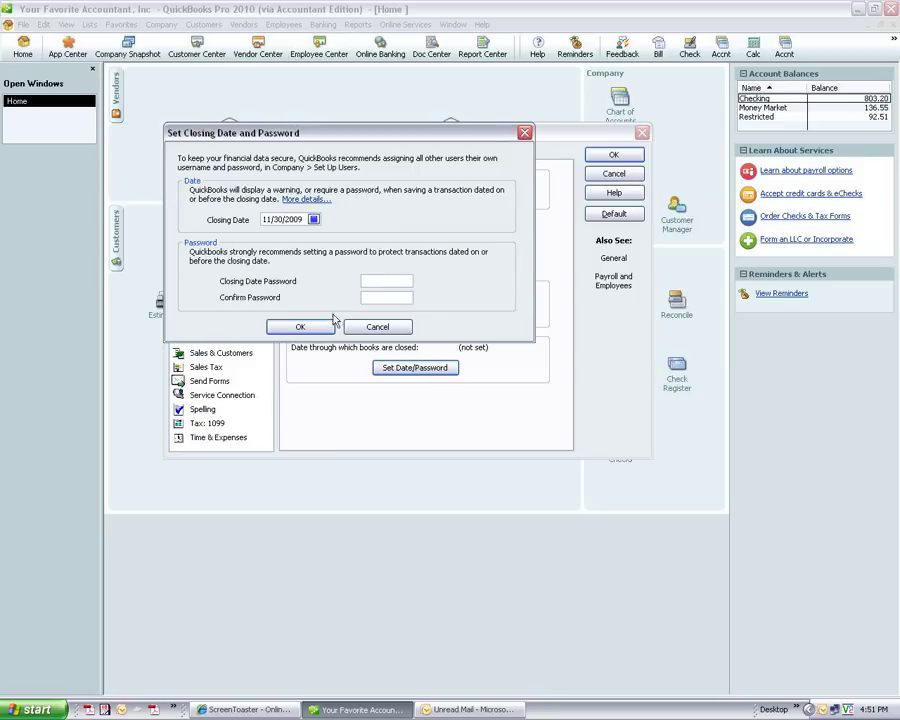
click(300, 328)
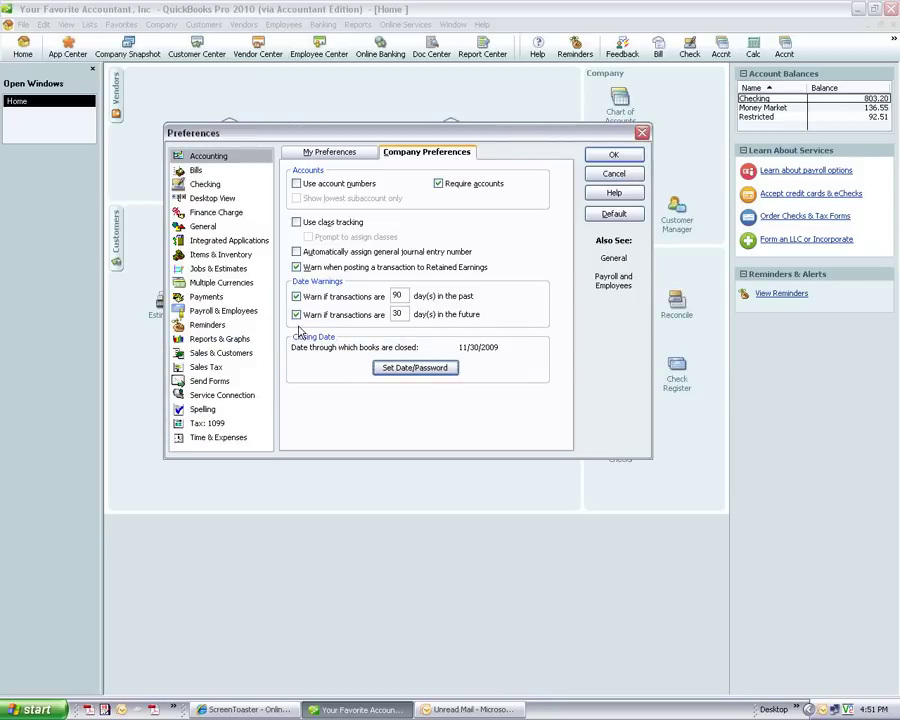
click(613, 157)
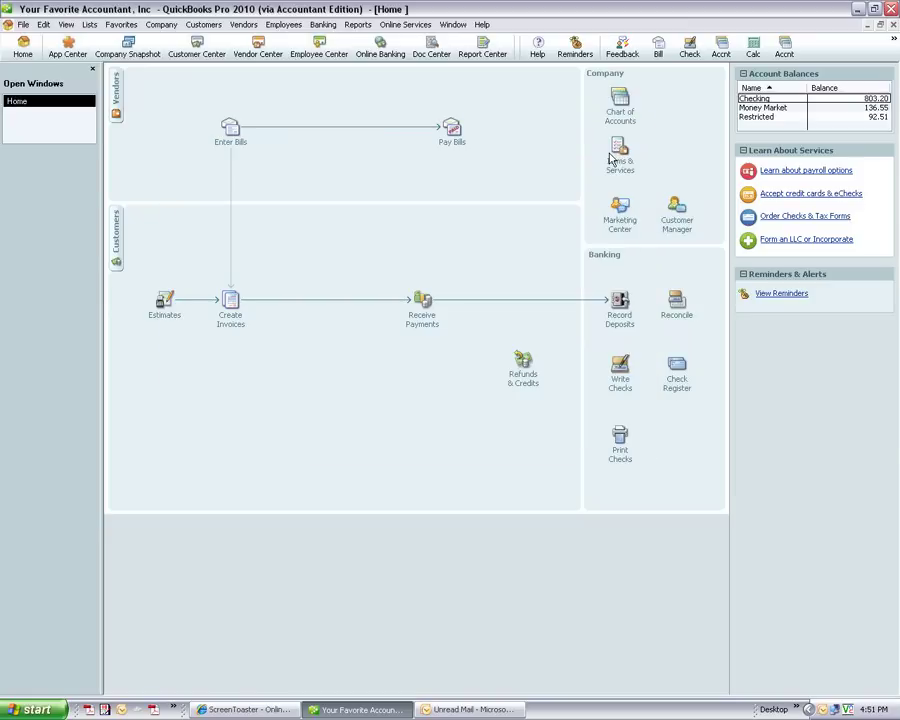